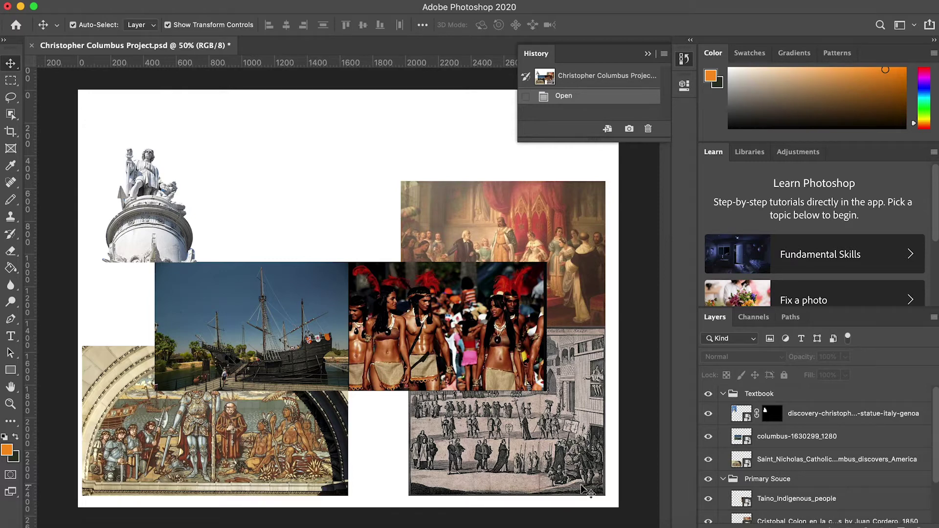
Step: Slightly darken the statue with a clipped Exposure layer, then add Brightness/Contrast in Primary Souce
left_click(851, 413)
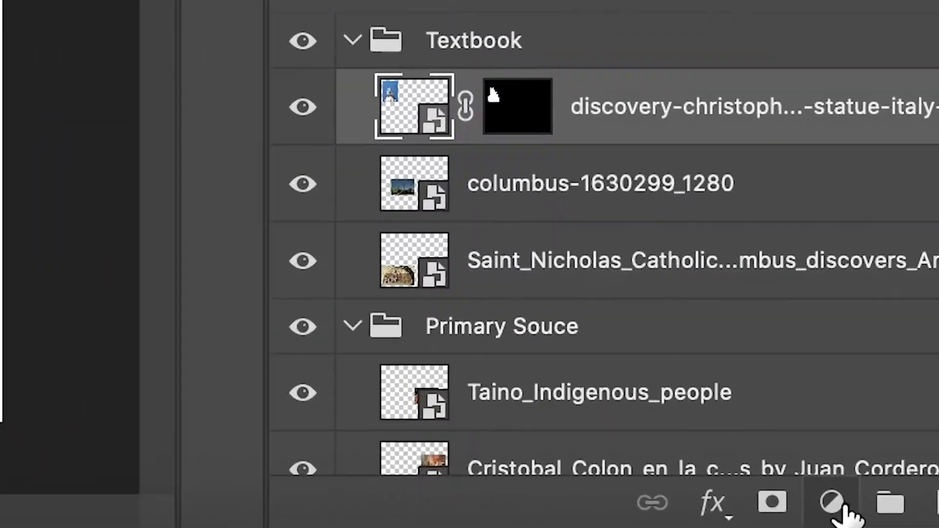
left_click(833, 503)
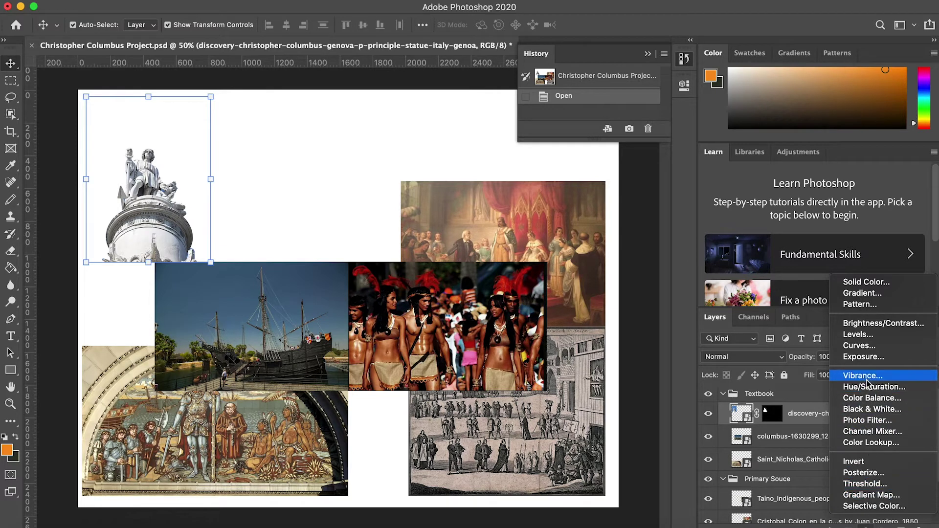
left_click(864, 357)
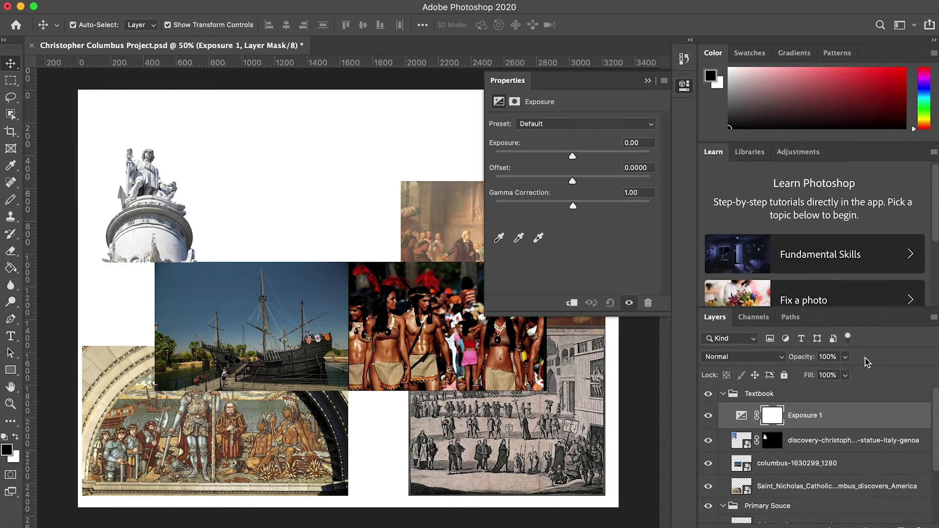
mouse_move(572, 156)
left_mouse_down()
mouse_move(512, 157)
mouse_move(571, 155)
left_mouse_up()
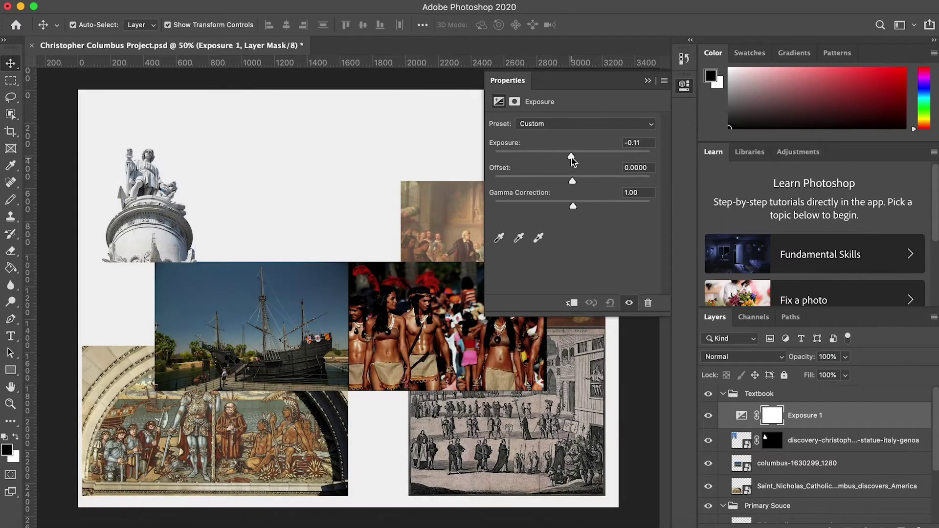
left_click(572, 305)
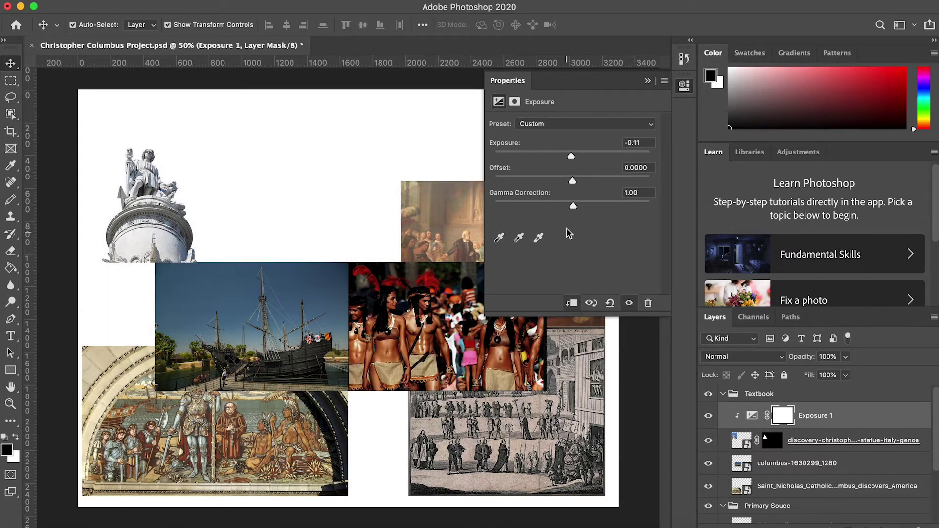
mouse_move(571, 156)
left_mouse_down()
mouse_move(555, 159)
mouse_move(570, 162)
left_mouse_up()
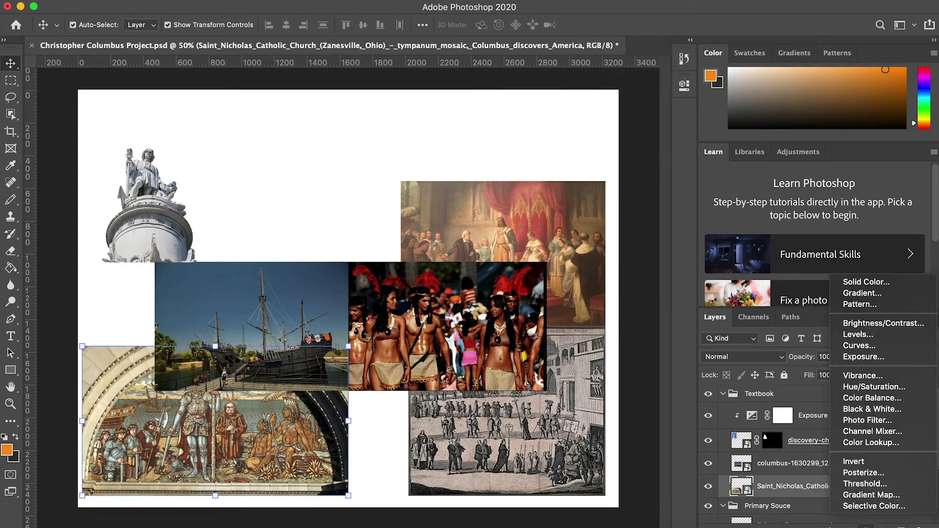
left_click(876, 387)
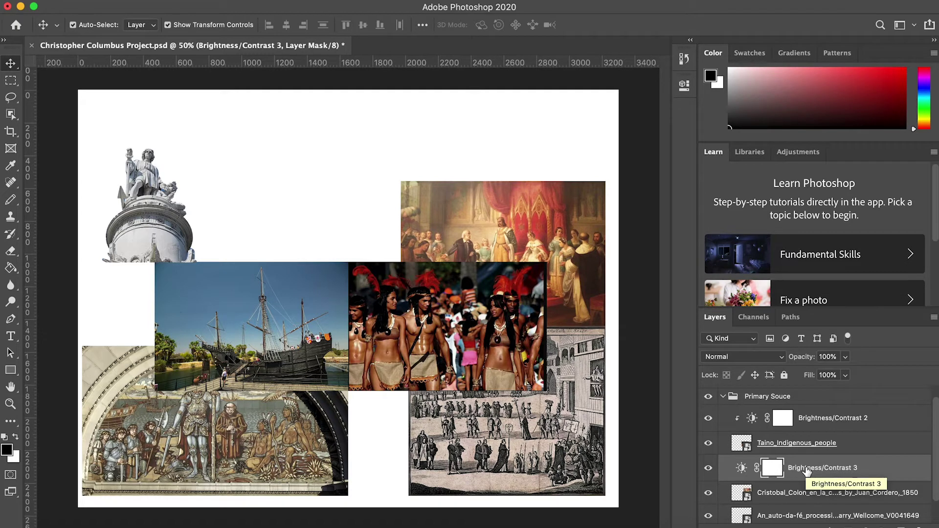
scroll(807, 471, "up", 1)
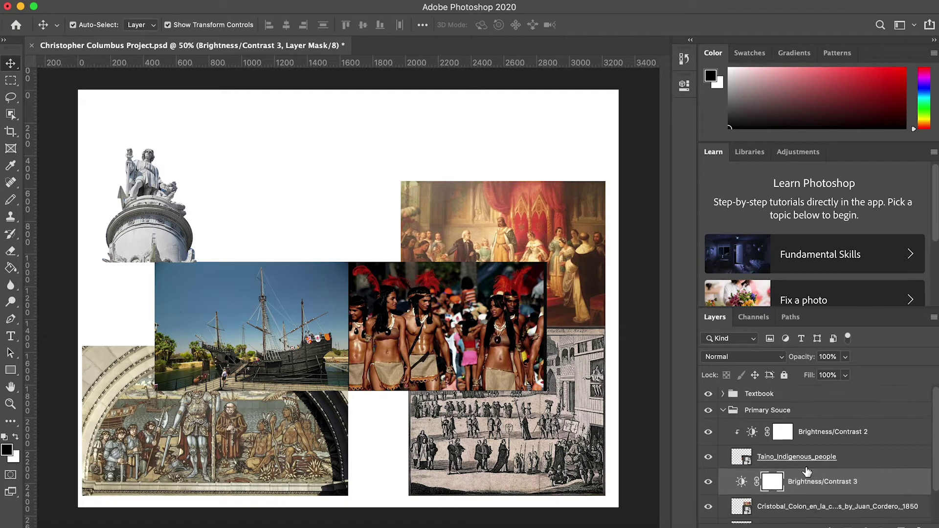
Step: Add a Color Balance clipped to the Textbook group, shifting midtones toward red at about +47
left_click(723, 411)
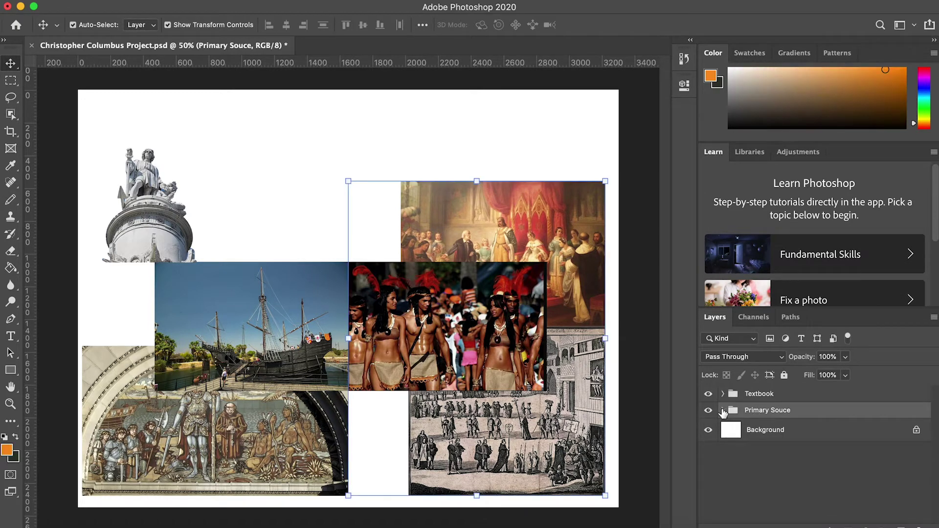
left_click(759, 395)
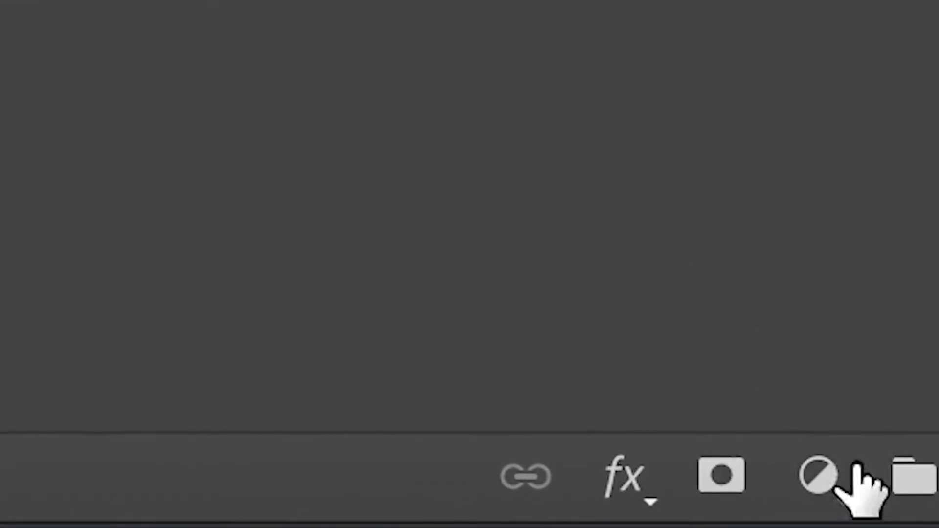
left_click(853, 527)
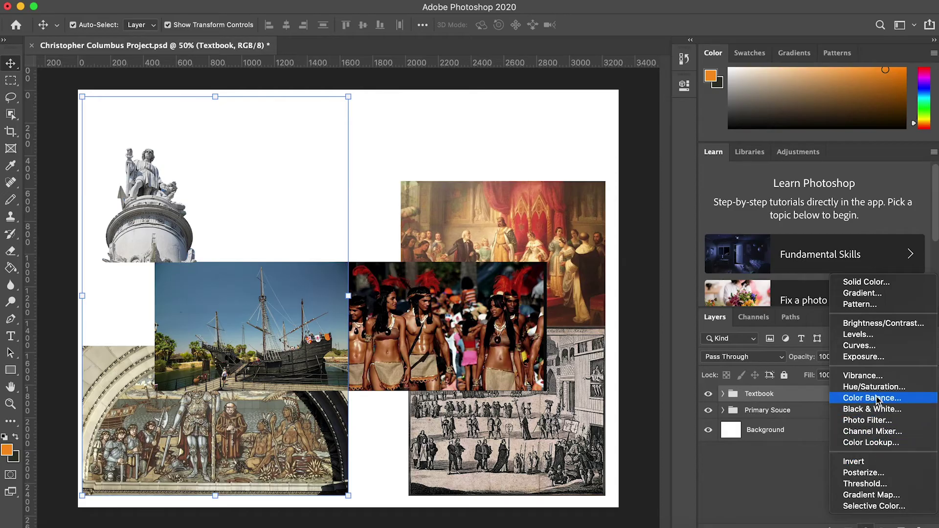
left_click(878, 399)
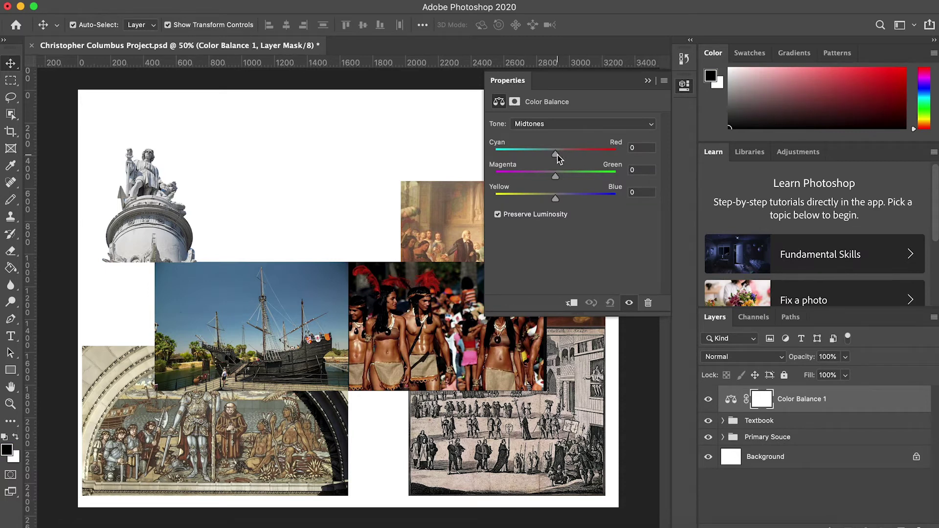
left_click_drag(556, 154, 605, 155)
left_click(571, 303)
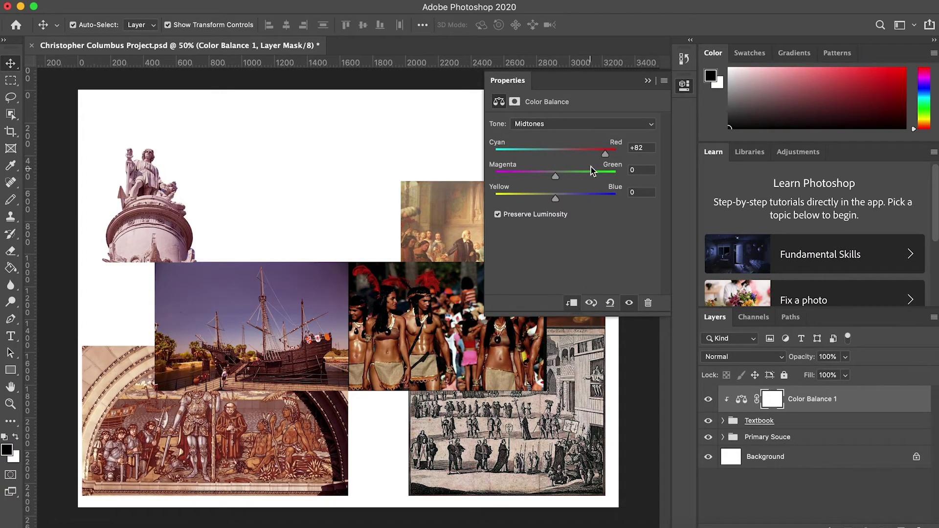
left_click_drag(605, 154, 594, 159)
Step: Add a second Color Balance to Primary Souce, shifting midtones toward cyan at -48
left_click(647, 80)
left_click(778, 437)
left_click(866, 524)
left_click(870, 398)
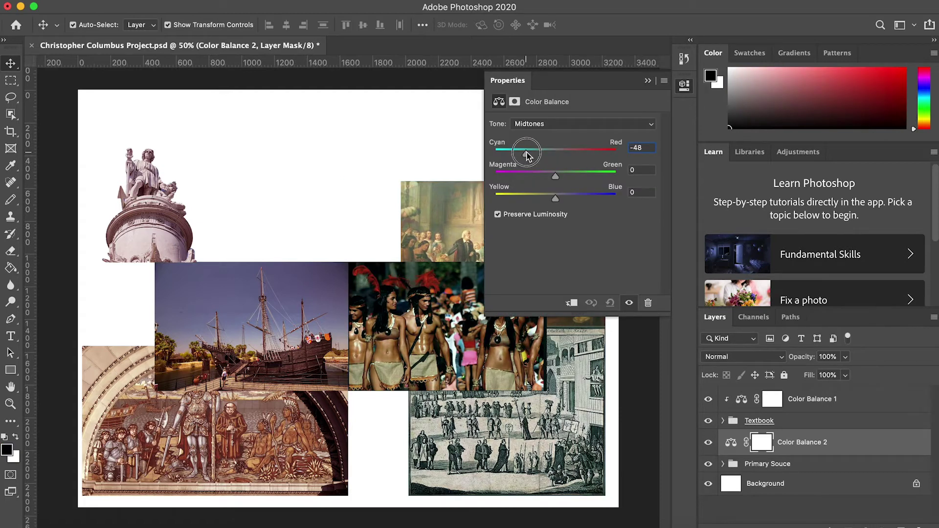
left_click(646, 82)
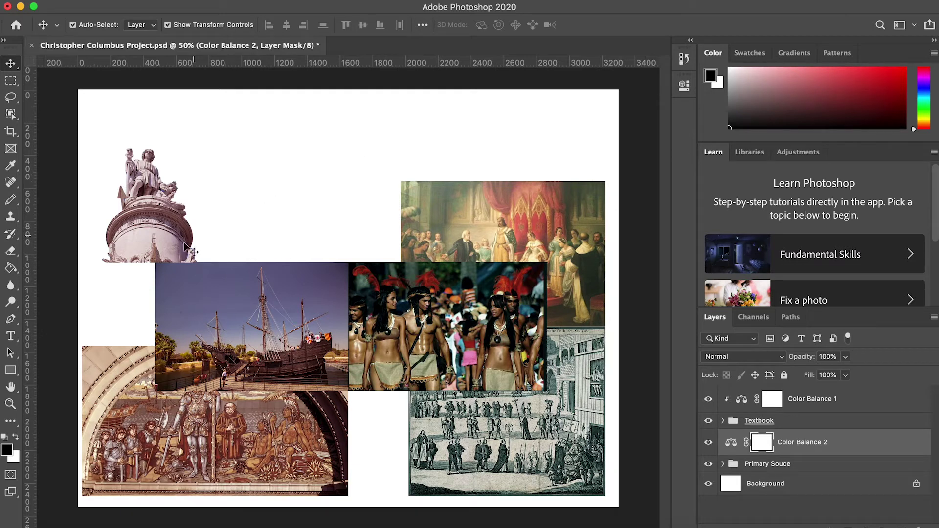
Step: Type a centre-aligned two-line title 'What Really Happened:' / 'Christopher Columbus'
left_click(11, 336)
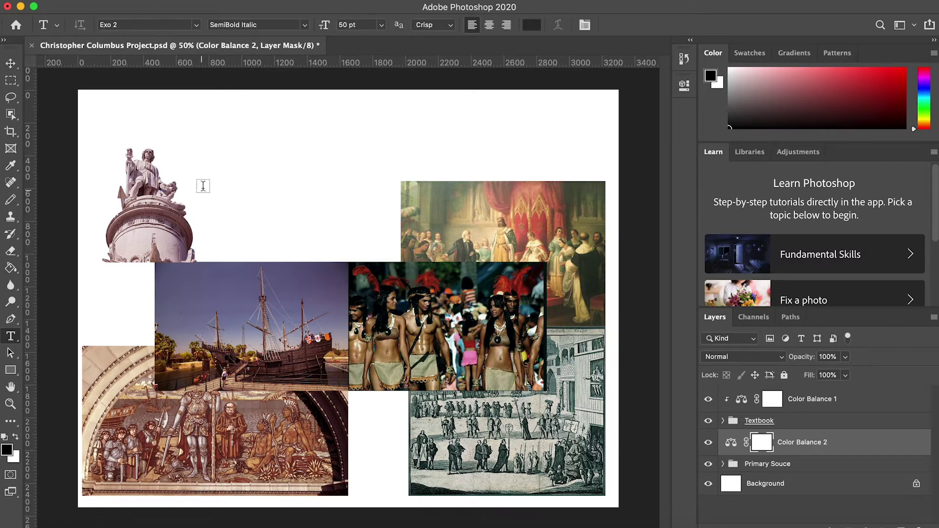
left_click(235, 132)
type("Wh")
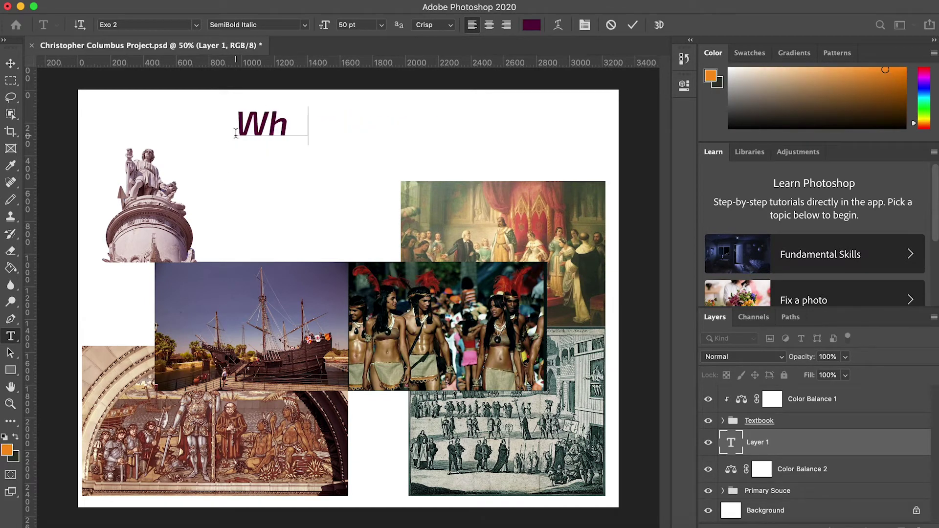
type("at Really Hap")
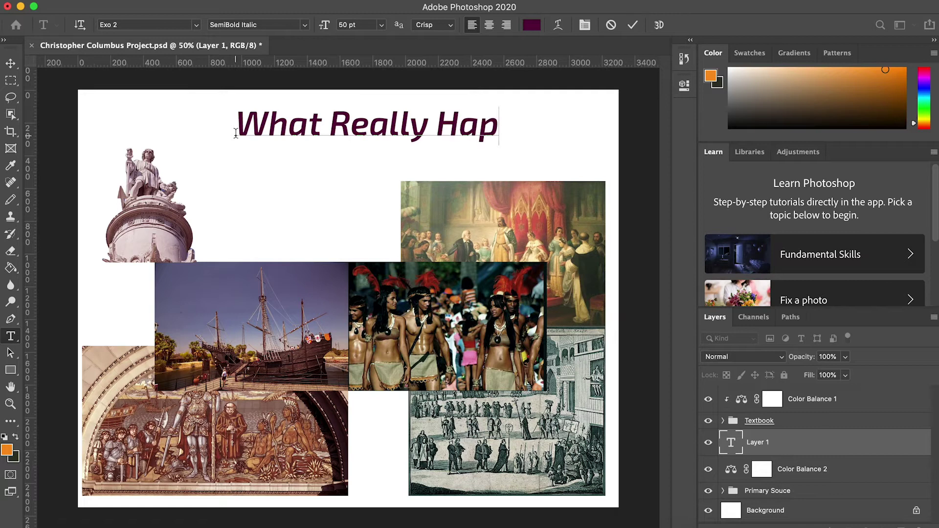
type("pened:")
key("Return")
type("Chr")
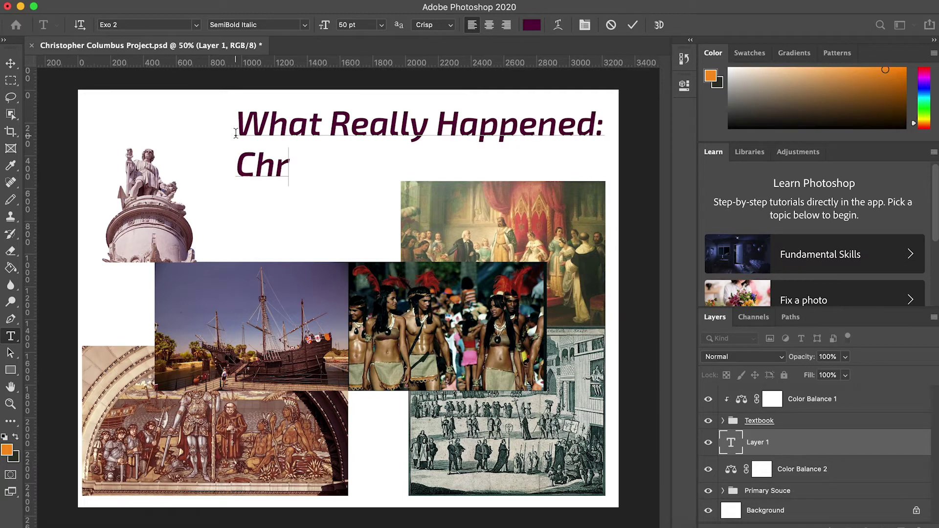
type("istopher Col")
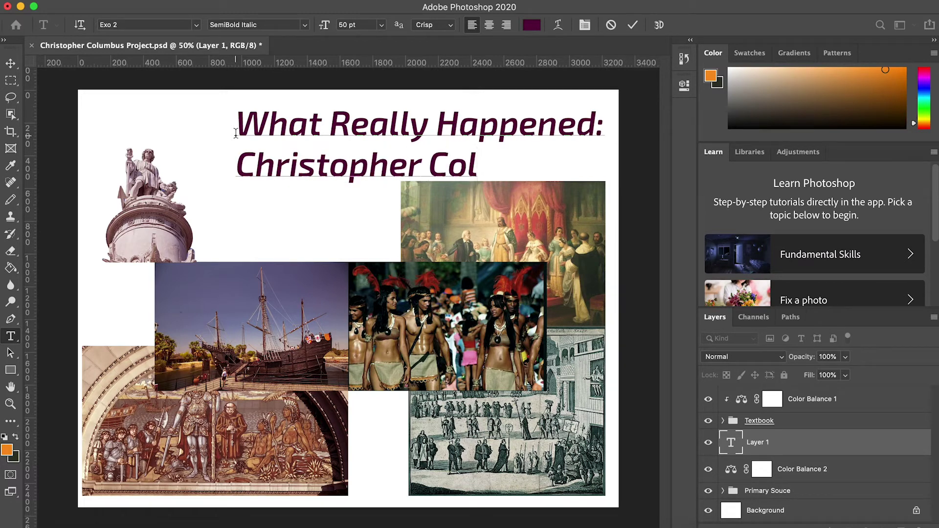
type("umbus")
left_click_drag(585, 169, 234, 117)
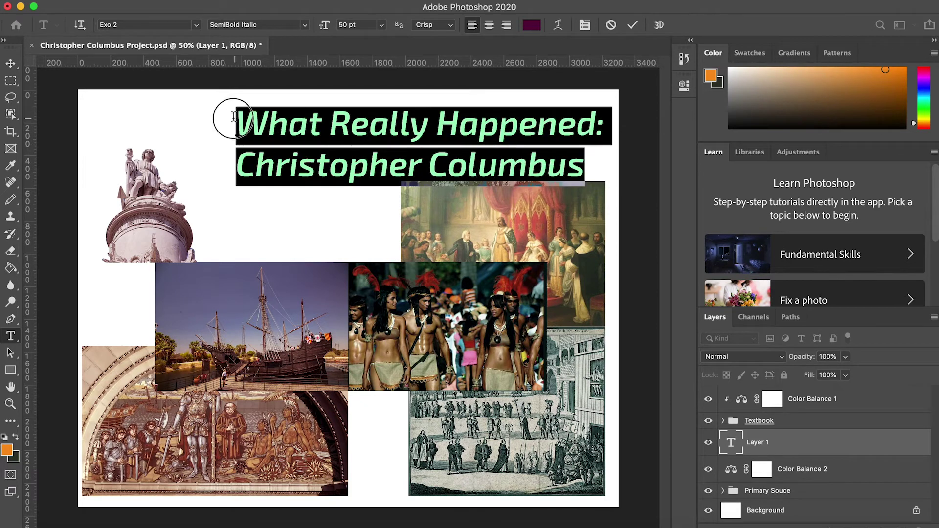
left_click(489, 26)
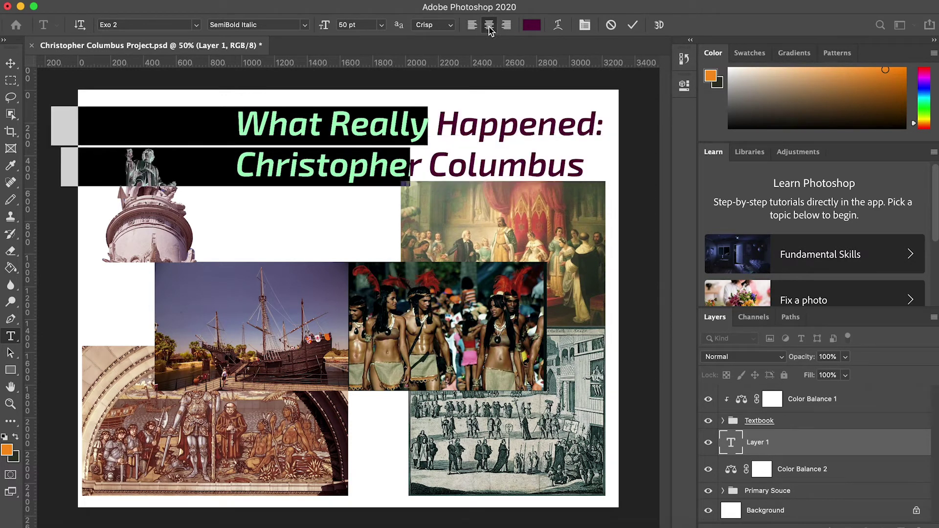
left_click(11, 64)
Step: Move the title to the top centre and scale it to about 94%
left_click_drag(249, 157, 363, 148)
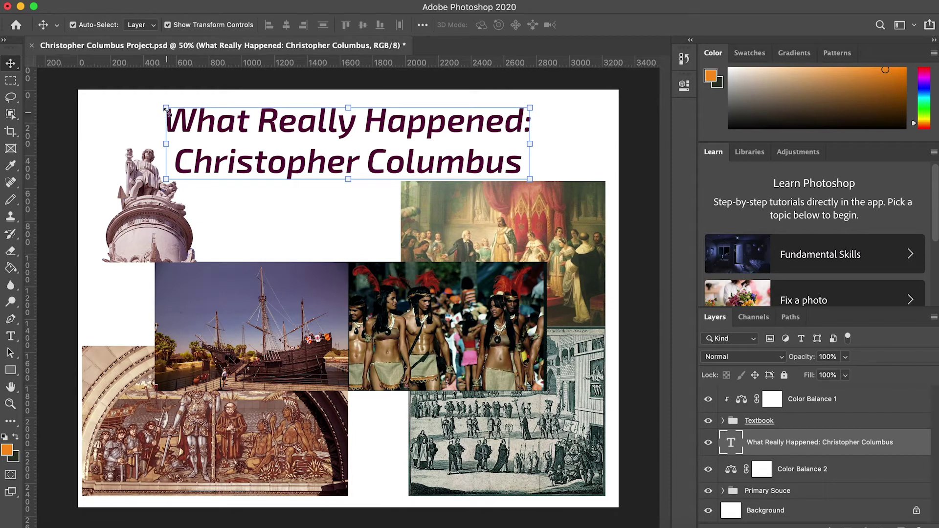
mouse_move(167, 108)
left_mouse_down()
mouse_move(164, 101)
mouse_move(185, 107)
left_mouse_up()
mouse_move(321, 171)
left_mouse_down()
mouse_move(337, 166)
mouse_move(295, 166)
mouse_move(304, 167)
left_mouse_up()
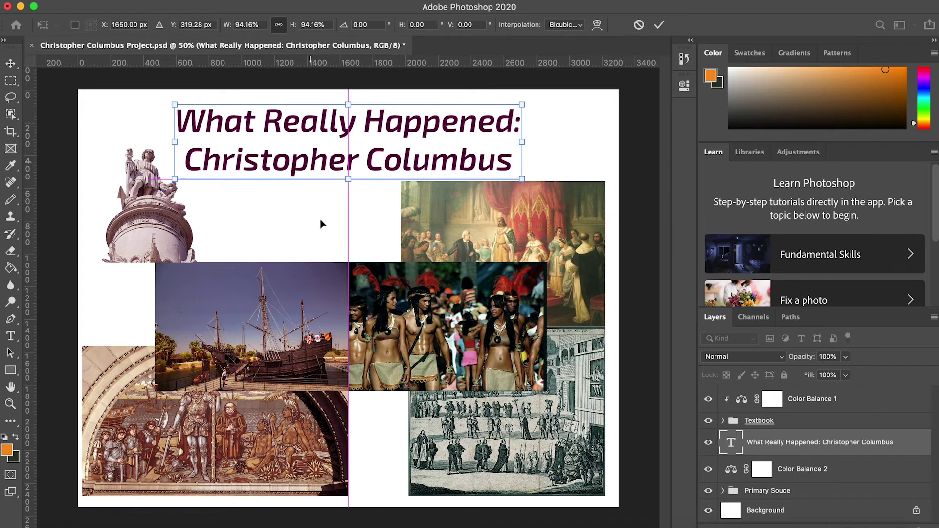
Step: Commit the title's new size and position, leaving the layer name unchanged
left_click(659, 24)
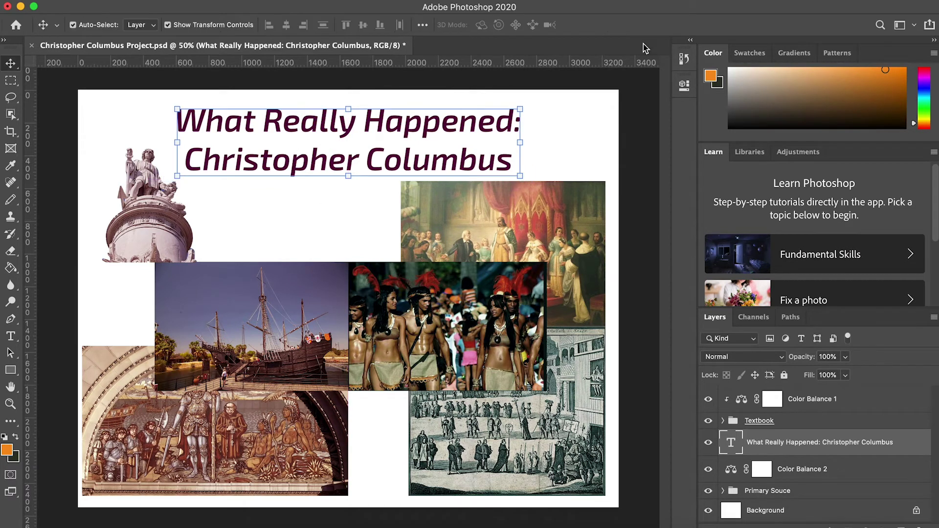
double_click(777, 443)
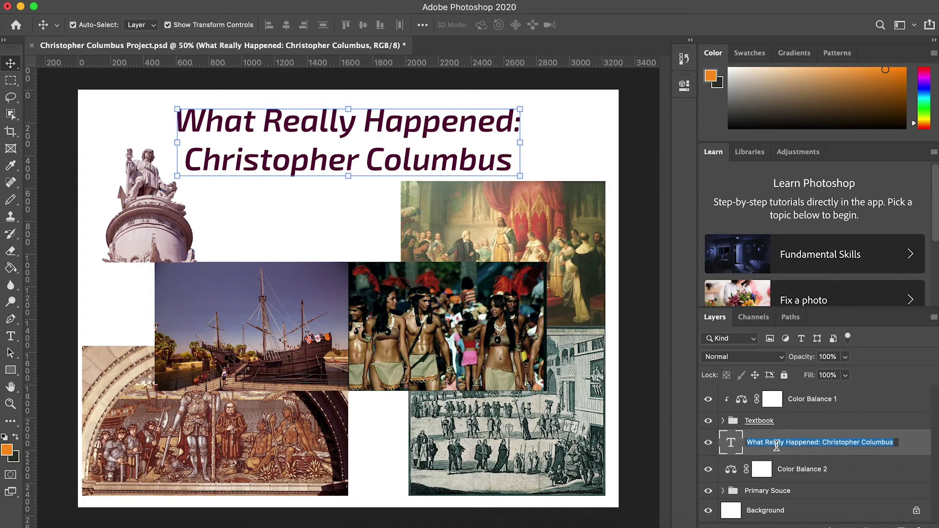
key("Return")
Step: Try League Gothic and Century Gothic, then set the title font to Barlow Condensed SemiBold Italic
left_click(11, 336)
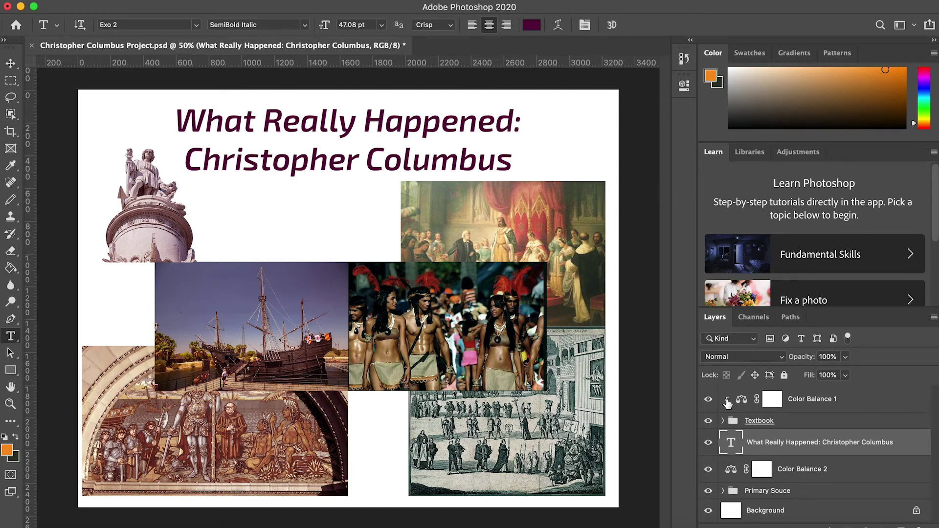
left_click(117, 24)
type("League Gothic")
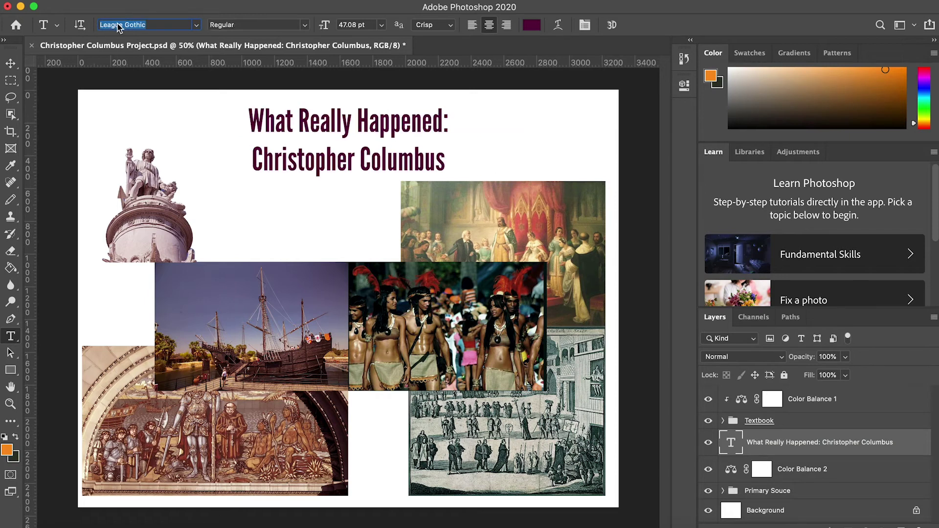
type("Century Gothic")
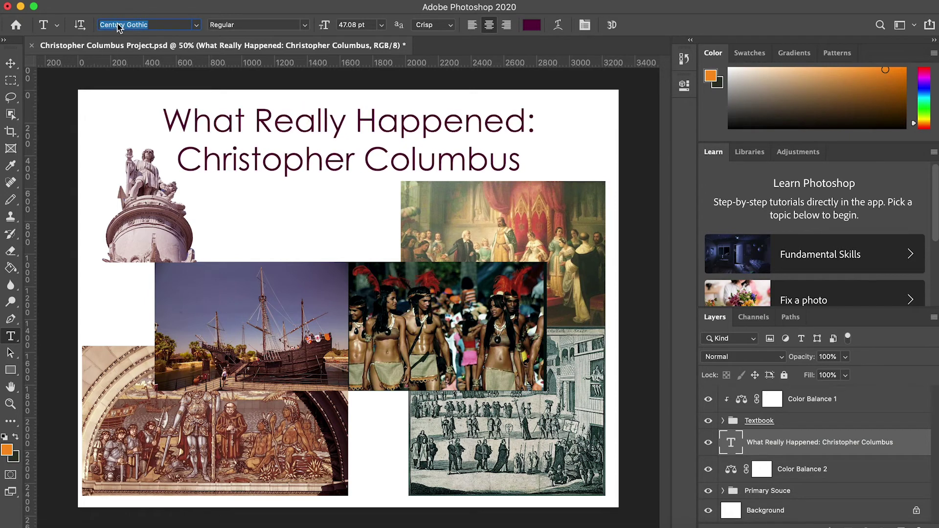
type("Barlow Condensed")
key("Down")
key("Down")
key("Down")
key("Down")
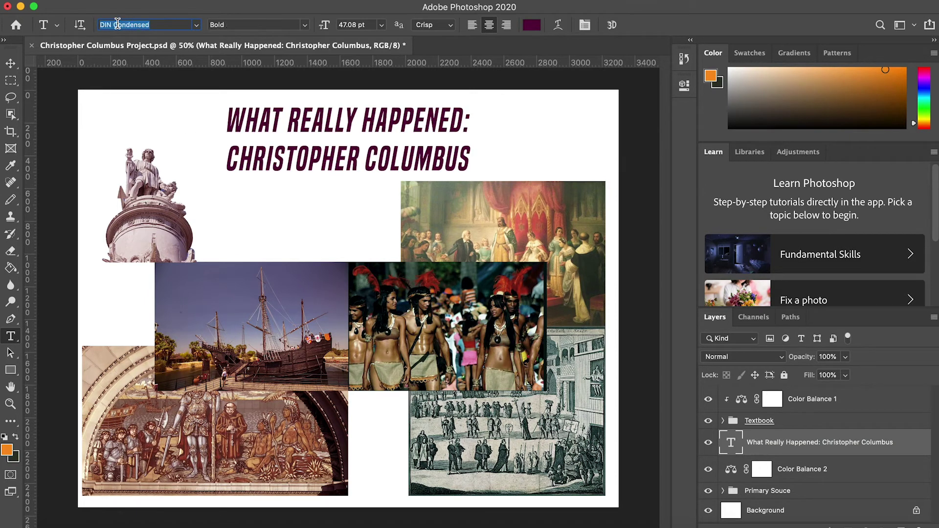
key("Up")
key("Up")
key("Up")
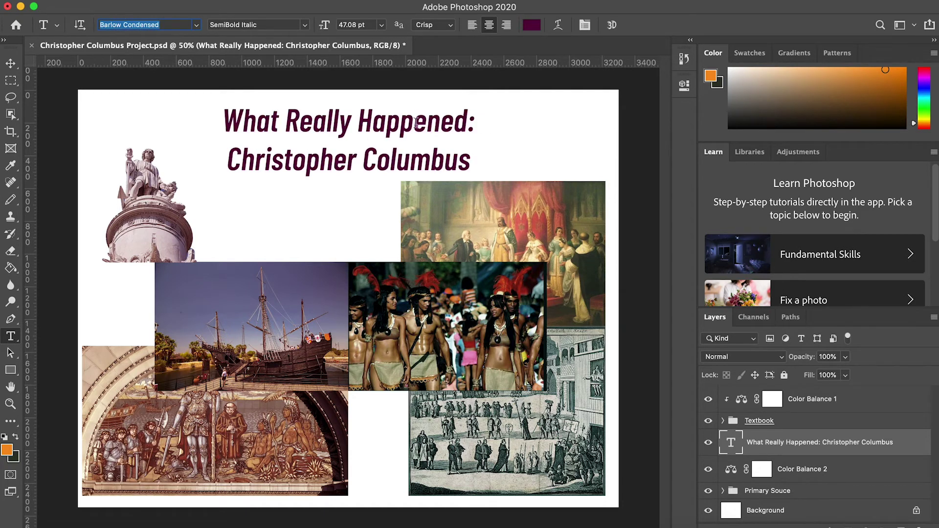
left_click_drag(475, 122, 224, 117)
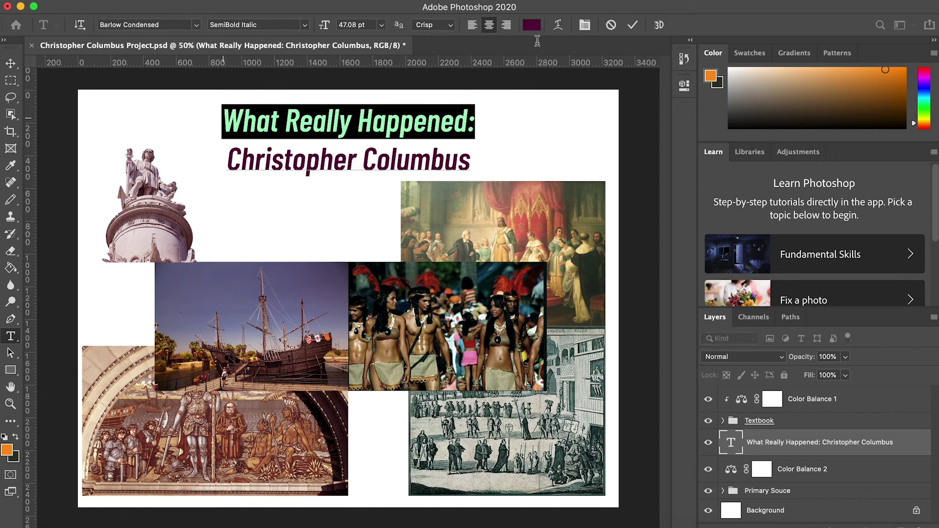
Step: Colour the first title line 'What Really Happened:' bright blue
left_click(533, 25)
left_click(532, 25)
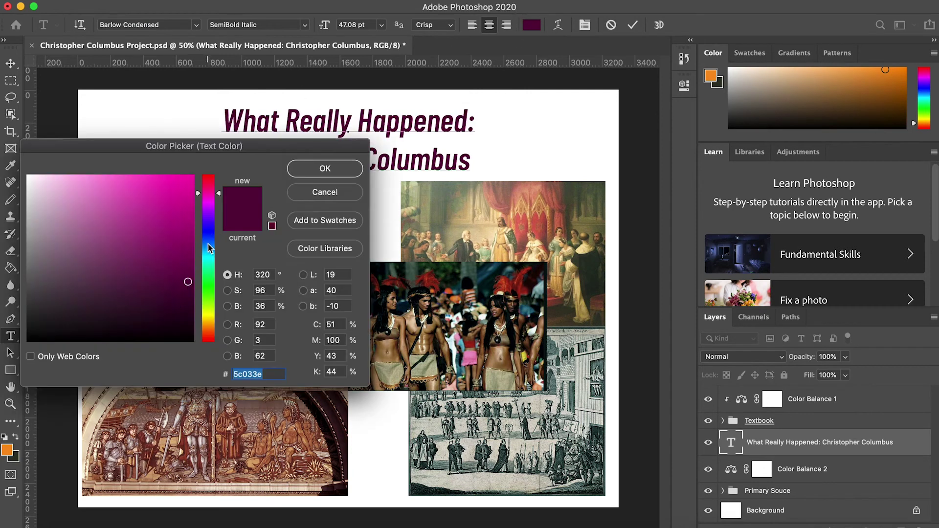
left_click(210, 247)
left_click(189, 196)
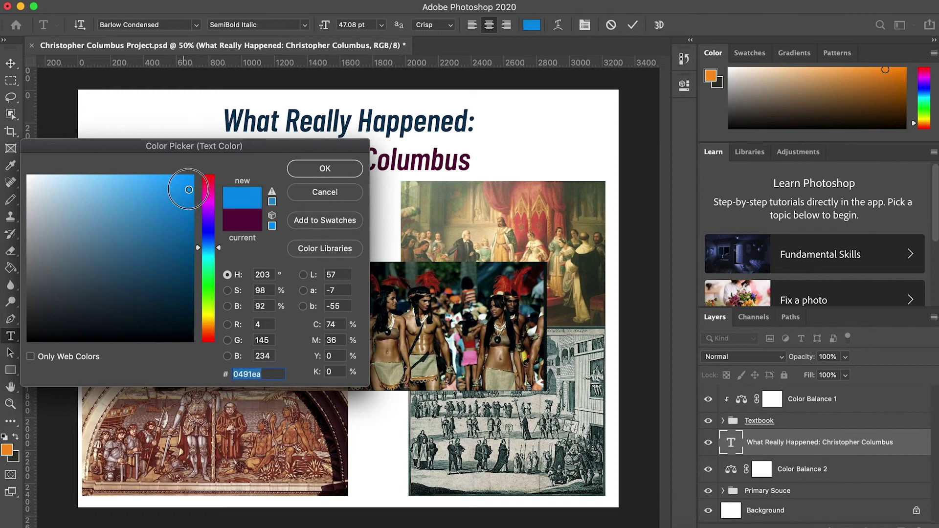
left_click(325, 169)
key("Escape")
key("v")
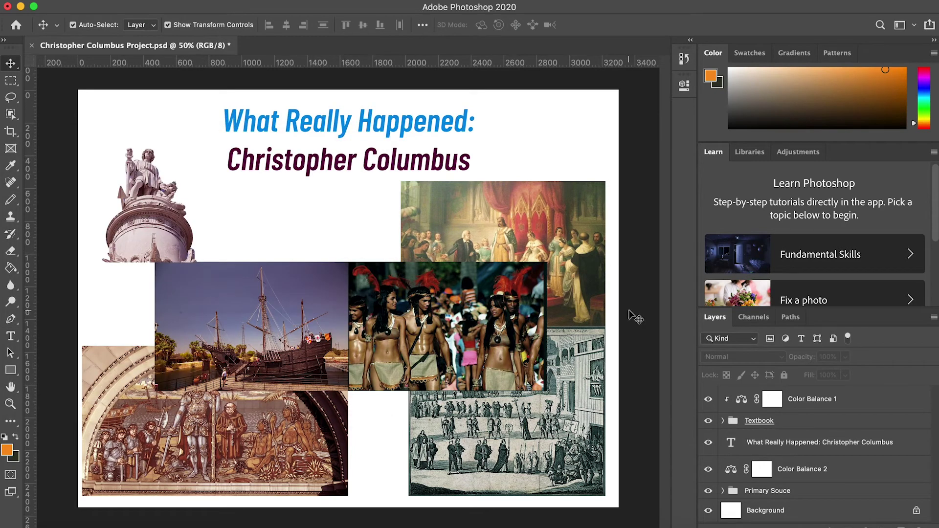
Step: Give the title a white Stroke and a Drop Shadow at 127 degrees with wider spread and size
double_click(907, 445)
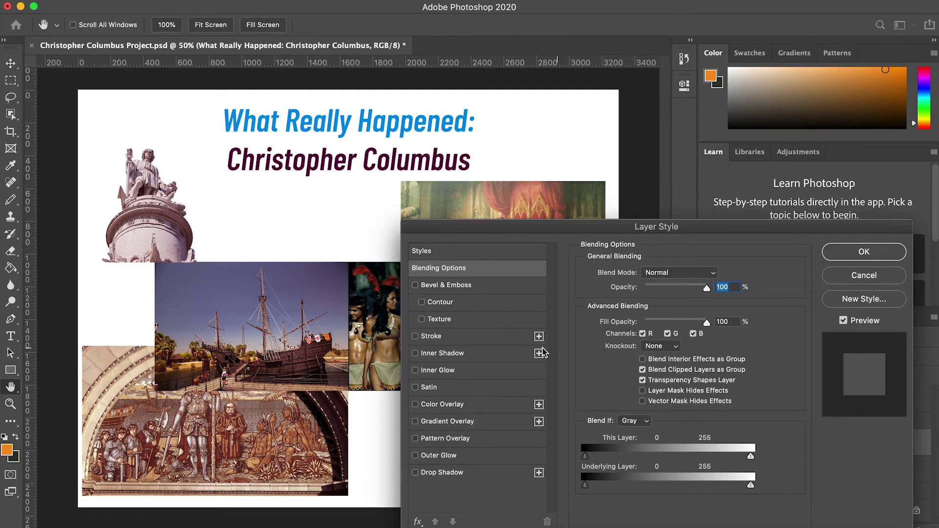
left_click(430, 336)
left_click(614, 369)
left_click(321, 168)
left_click_drag(628, 272, 630, 276)
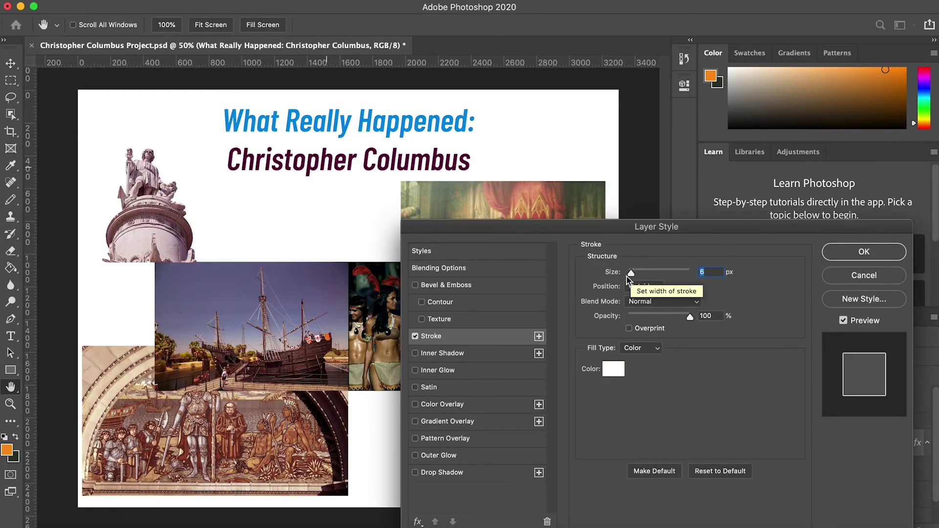
left_click(415, 472)
left_click_drag(641, 309, 629, 303)
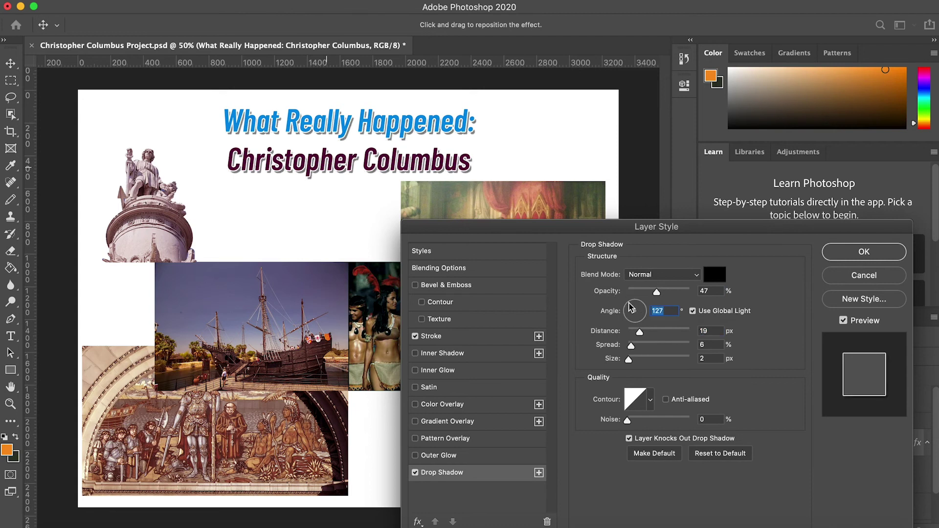
left_click_drag(629, 360, 655, 346)
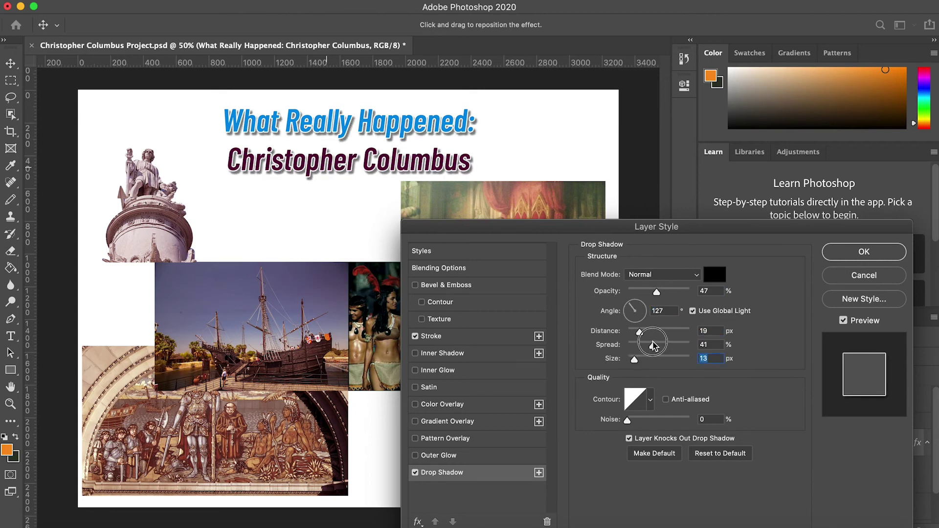
left_click(852, 253)
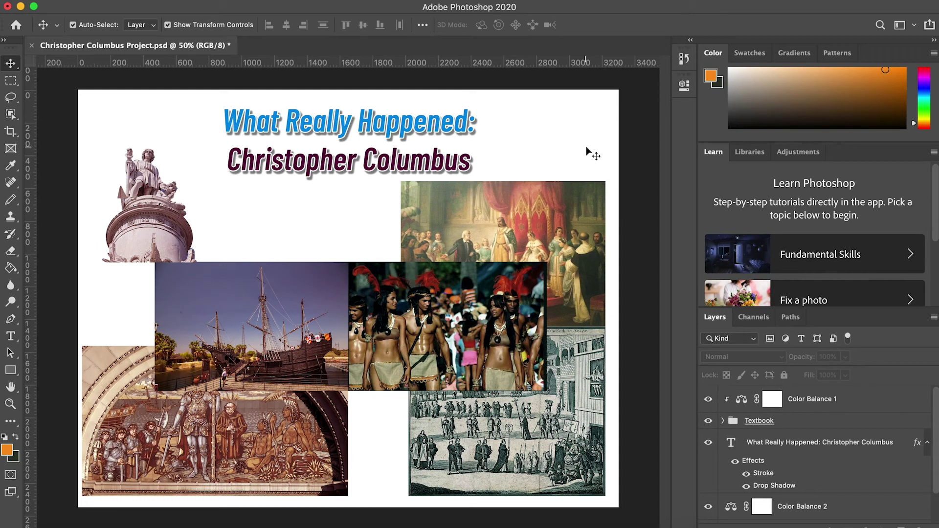
left_click(104, 2)
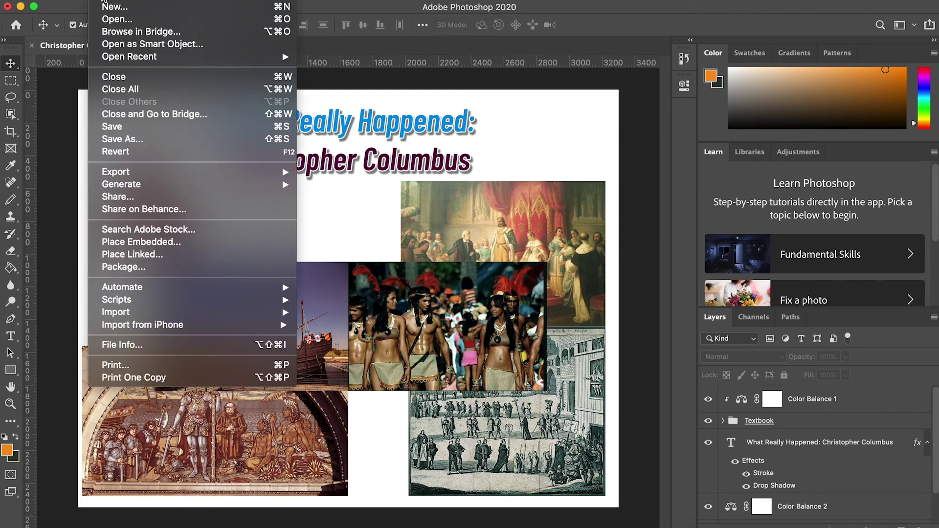
Step: Quick Export the collage as Christopher Columbus Project.png into the Christopher Columbus folder
mouse_move(152, 171)
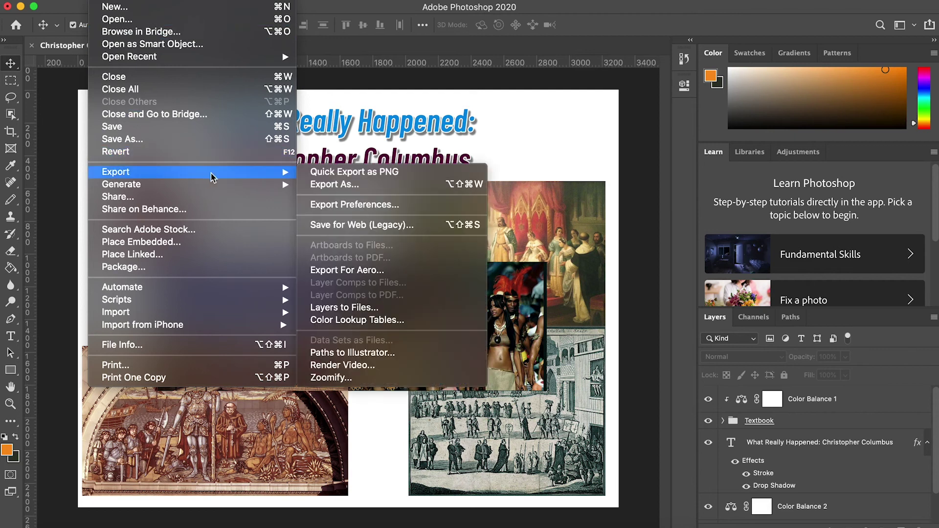
left_click(321, 171)
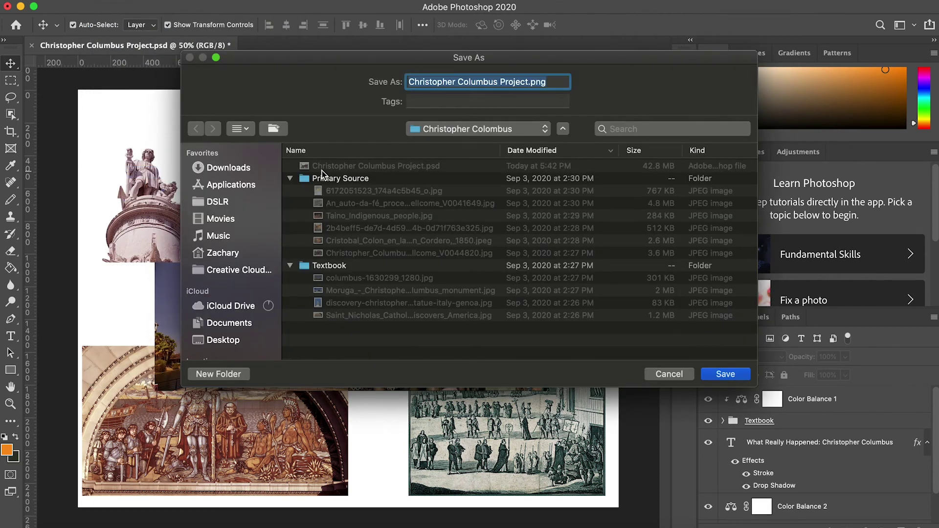
left_click(727, 375)
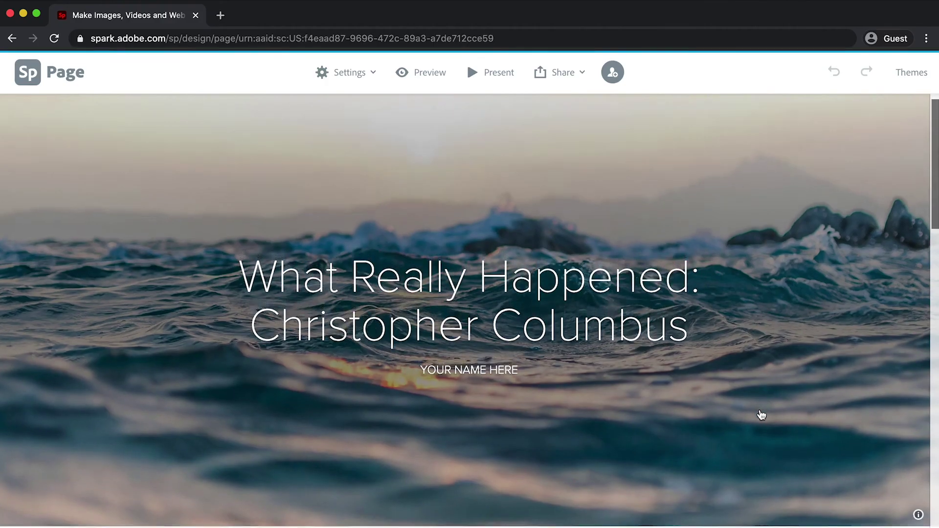
Step: Scroll the Spark page past the ocean title banner down to the embedded Columbus collage
scroll(762, 415, "down", 6)
scroll(761, 415, "down", 7)
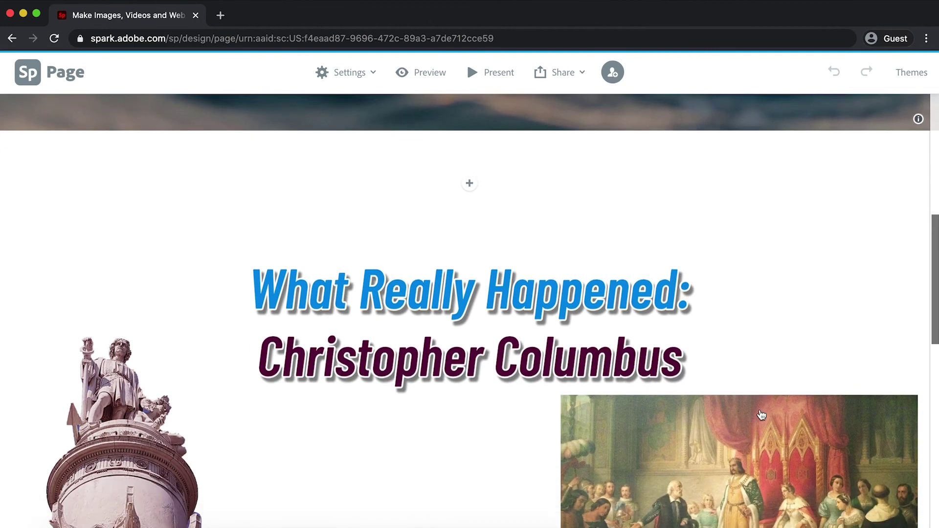
scroll(761, 415, "down", 7)
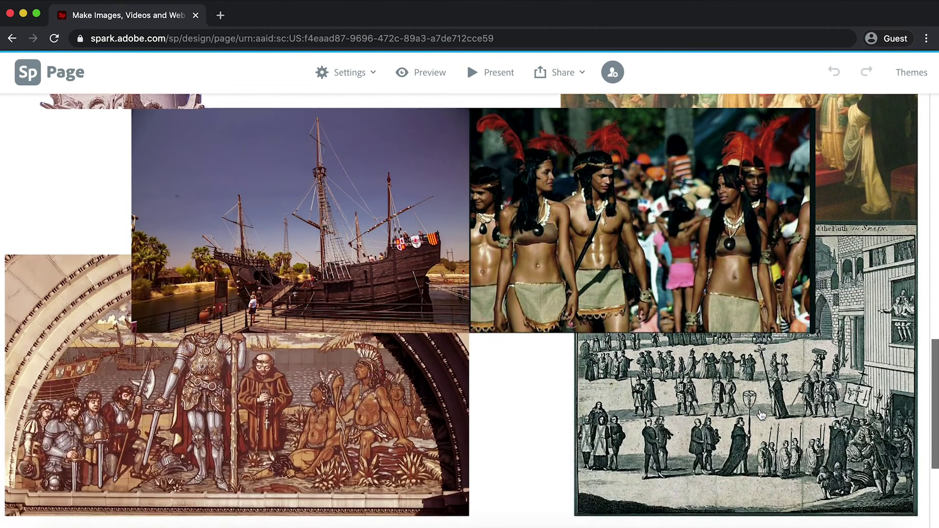